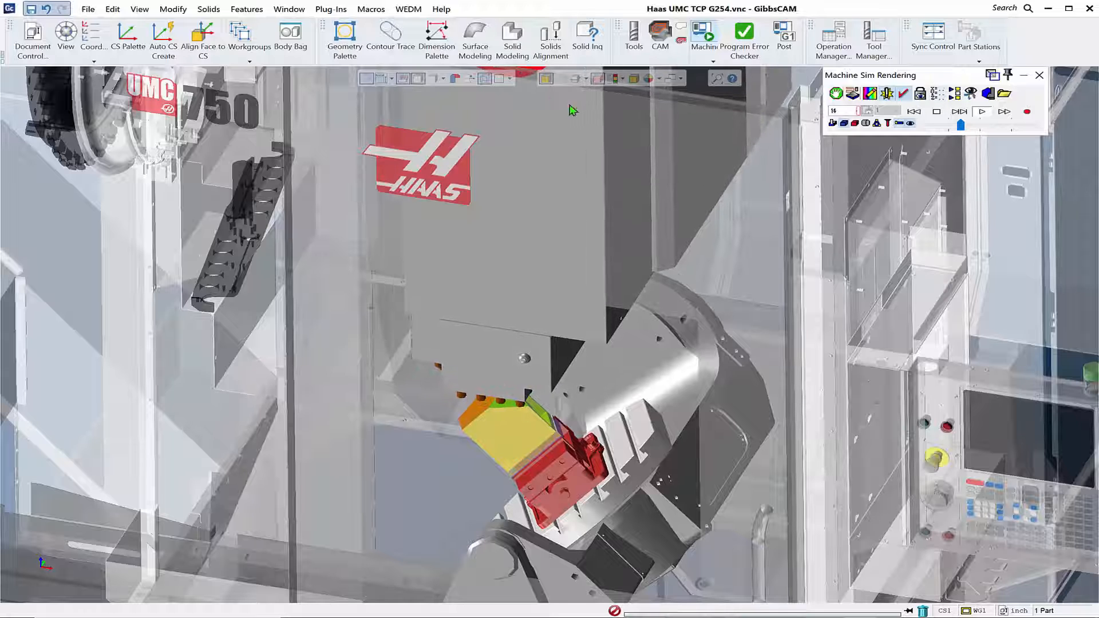
- Open GibbsCAM's Macros folder in File Explorer using PathFinder
click(332, 9)
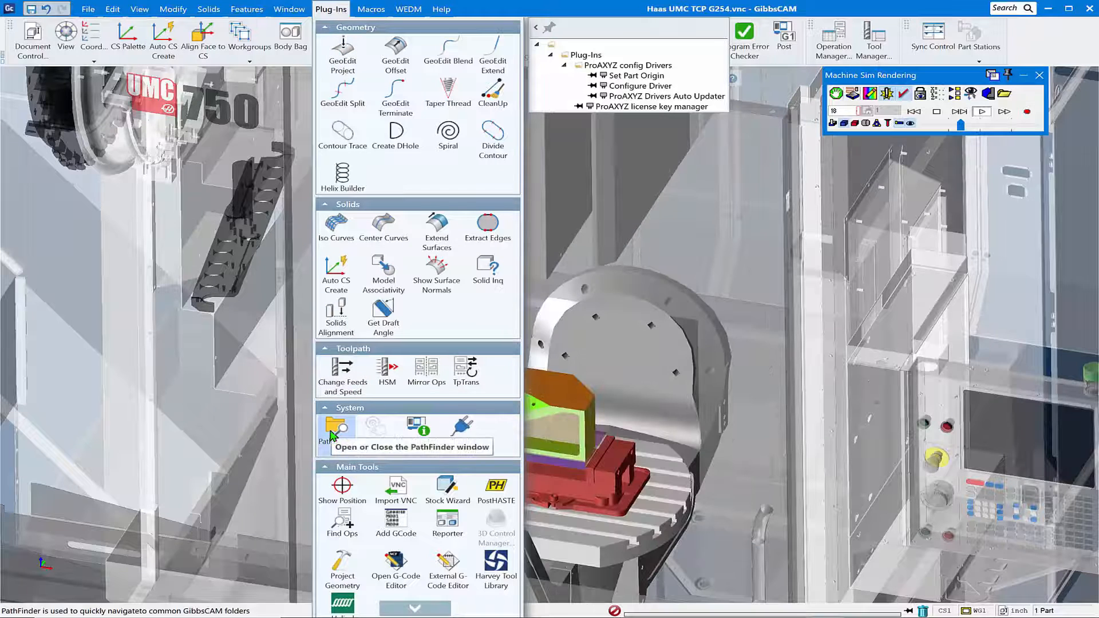
click(333, 434)
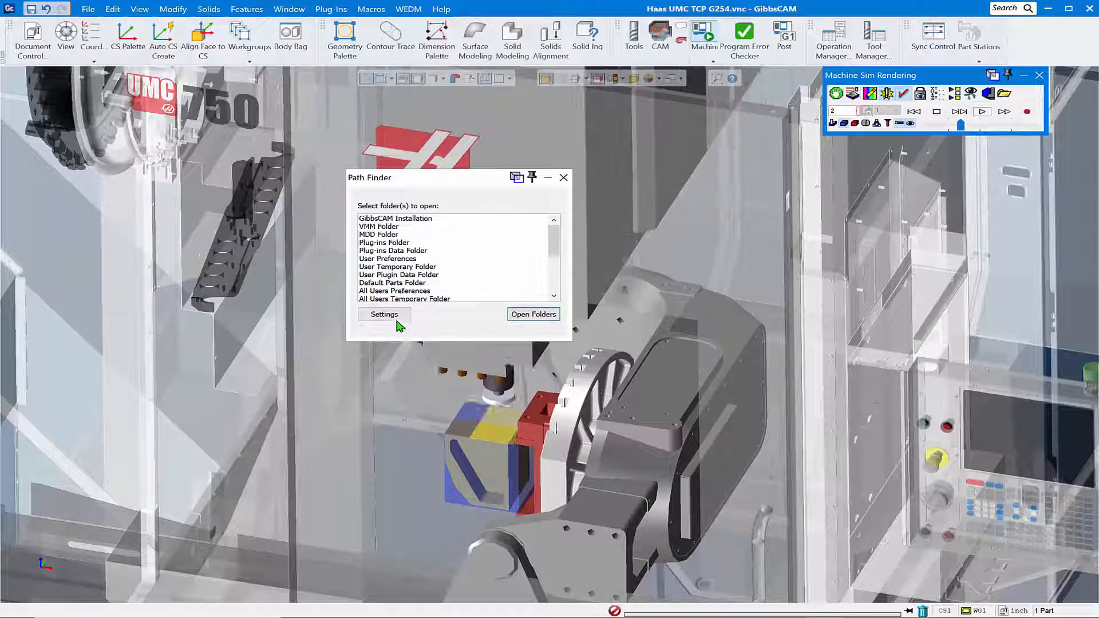
scroll(393, 291, down, 2)
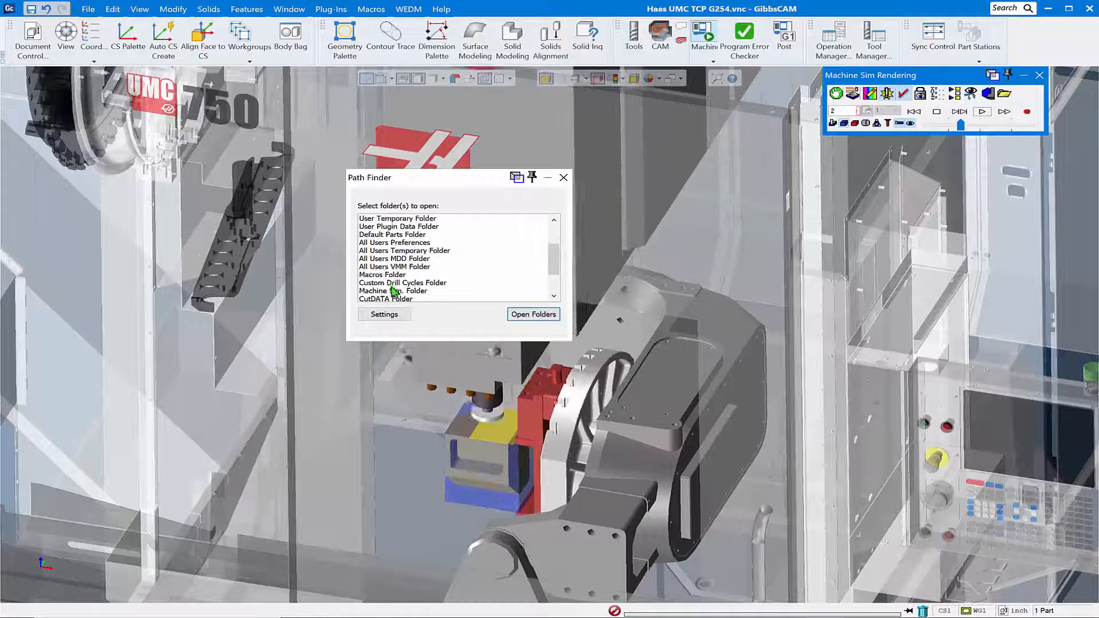
click(388, 276)
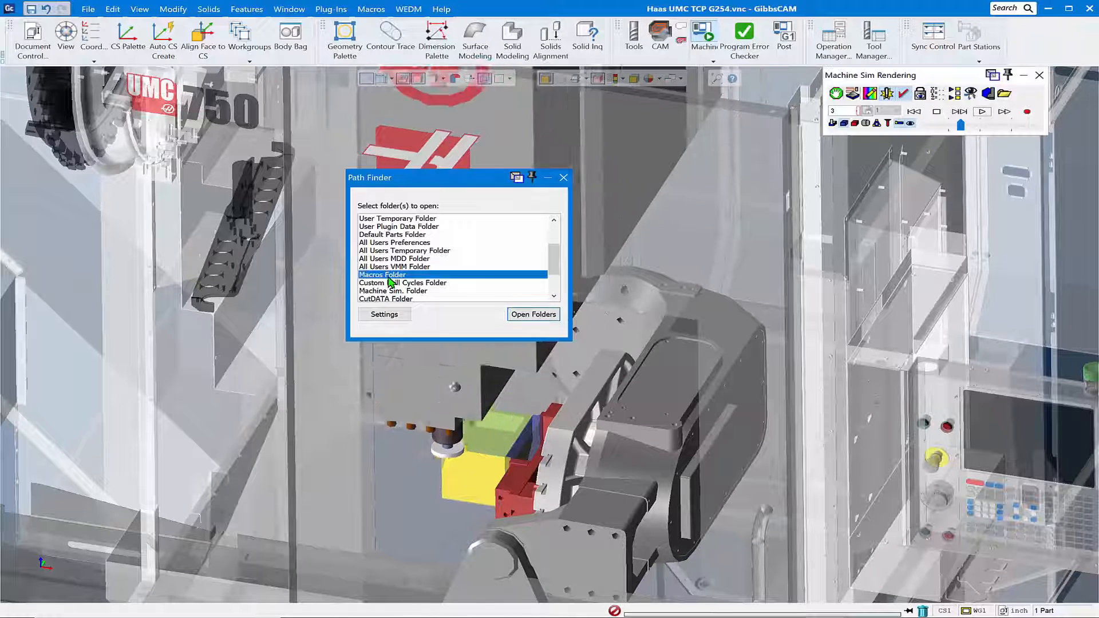
click(529, 314)
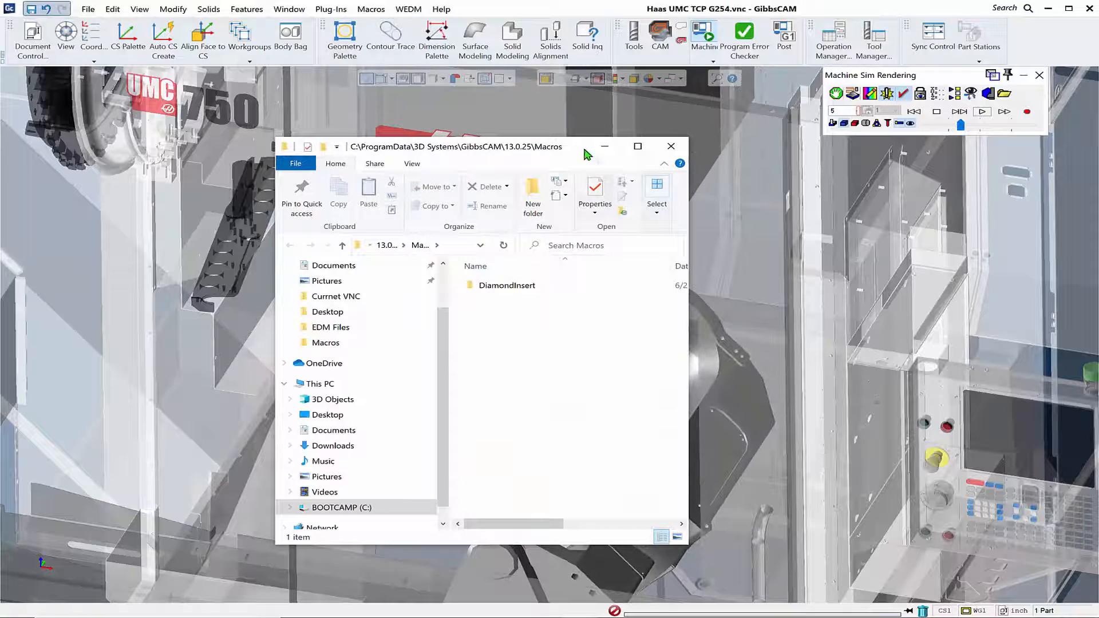
drag(584, 152, 453, 124)
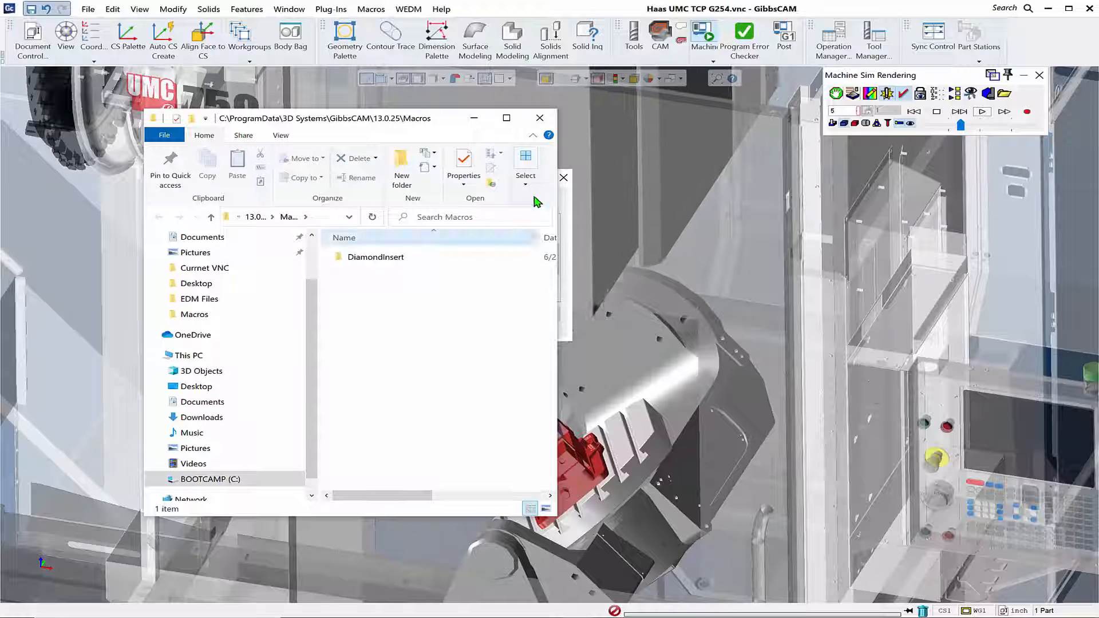
- Minimize GibbsCAM, open the Macros folder on the desktop and place its window beside the GibbsCAM Macros folder
click(1049, 10)
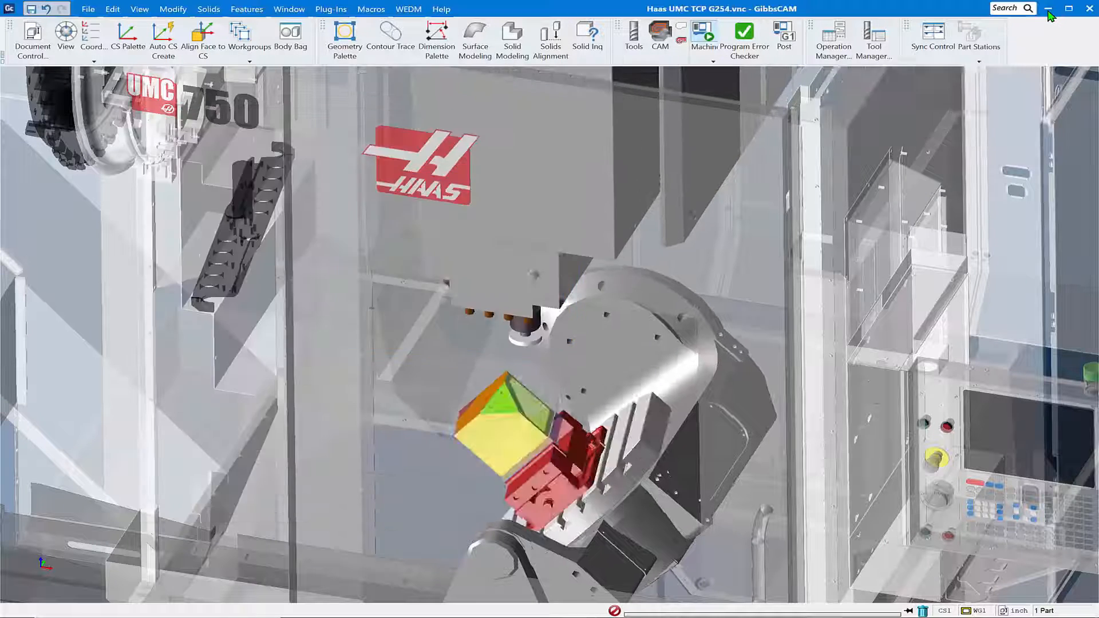
click(1048, 9)
click(836, 56)
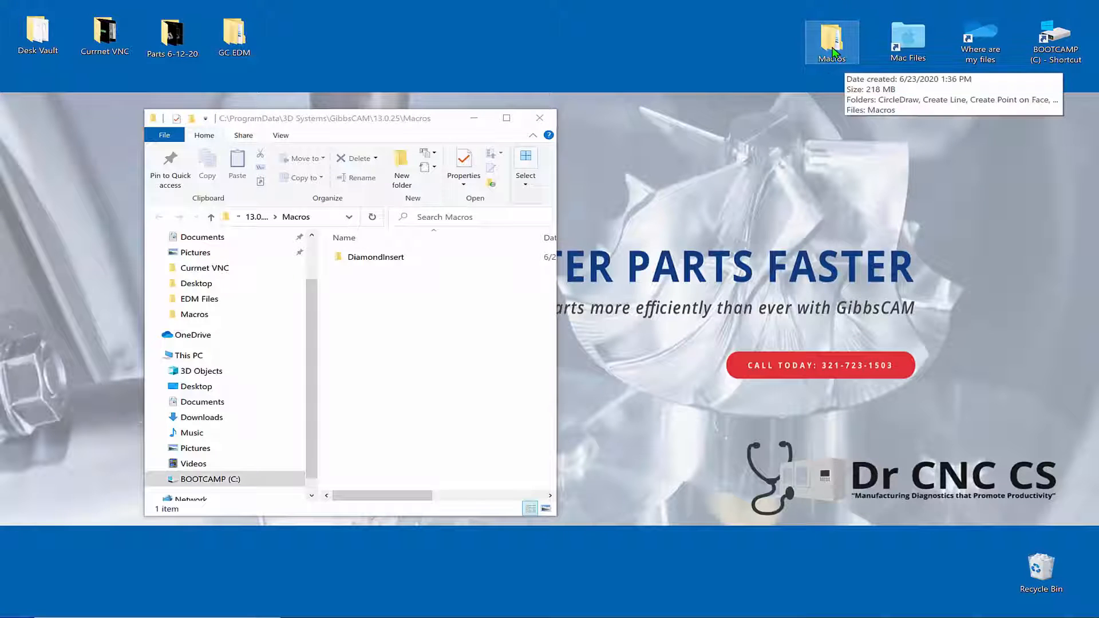
double_click(834, 53)
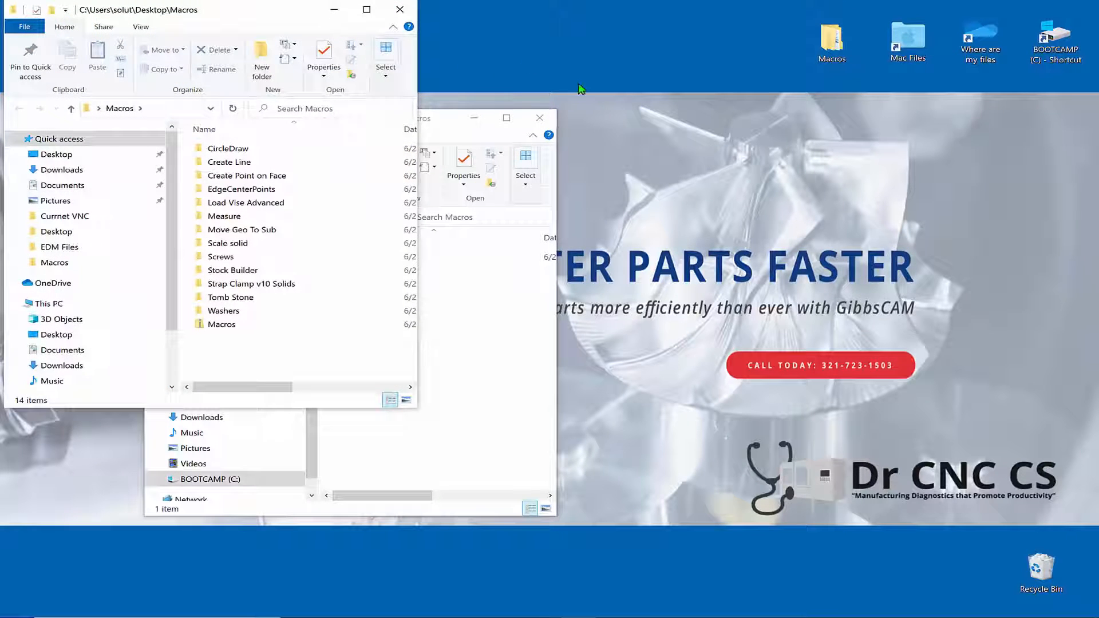
drag(256, 10, 855, 112)
- Copy the macro folders from CircleDraw through Washers into the GibbsCAM 13.0.25 Macros folder and close the desktop Macros window
click(835, 251)
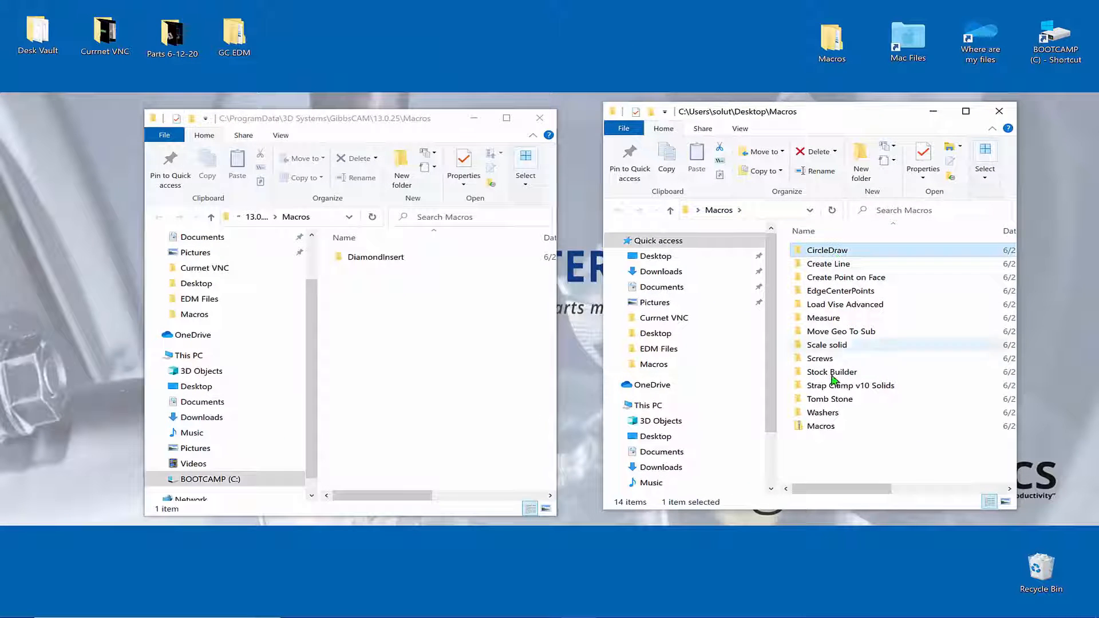
shift+click(821, 414)
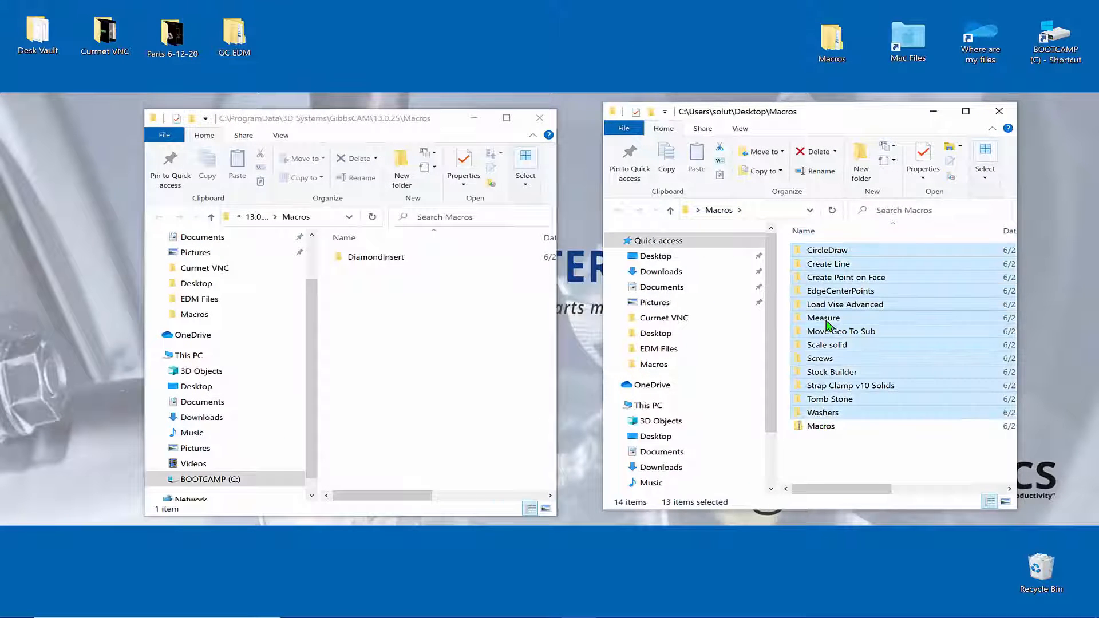
right_drag(828, 324, 402, 350)
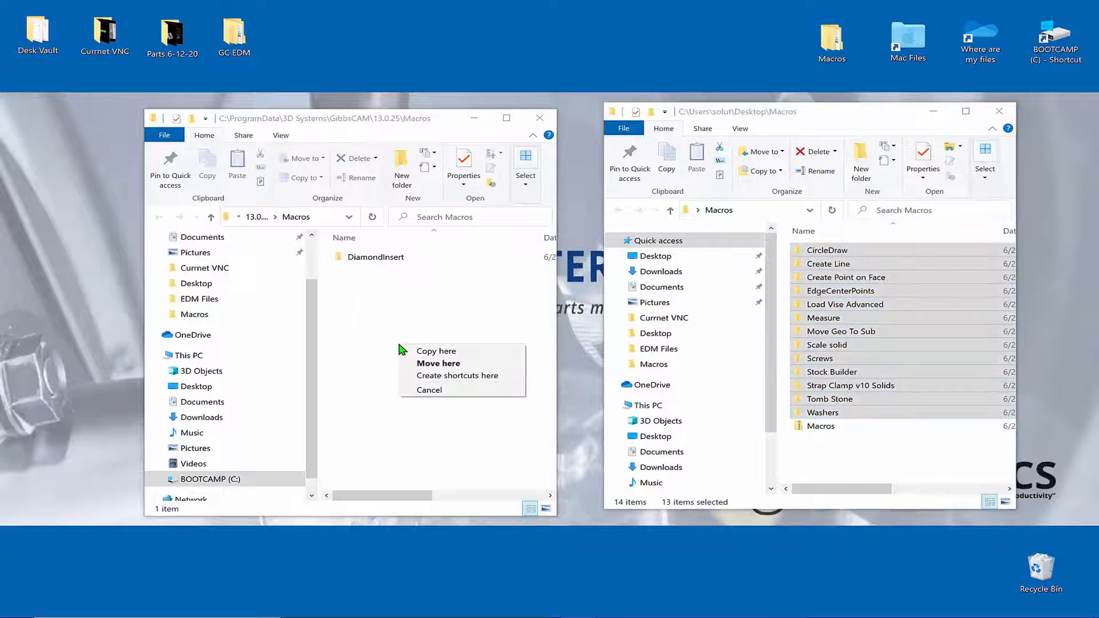
click(452, 363)
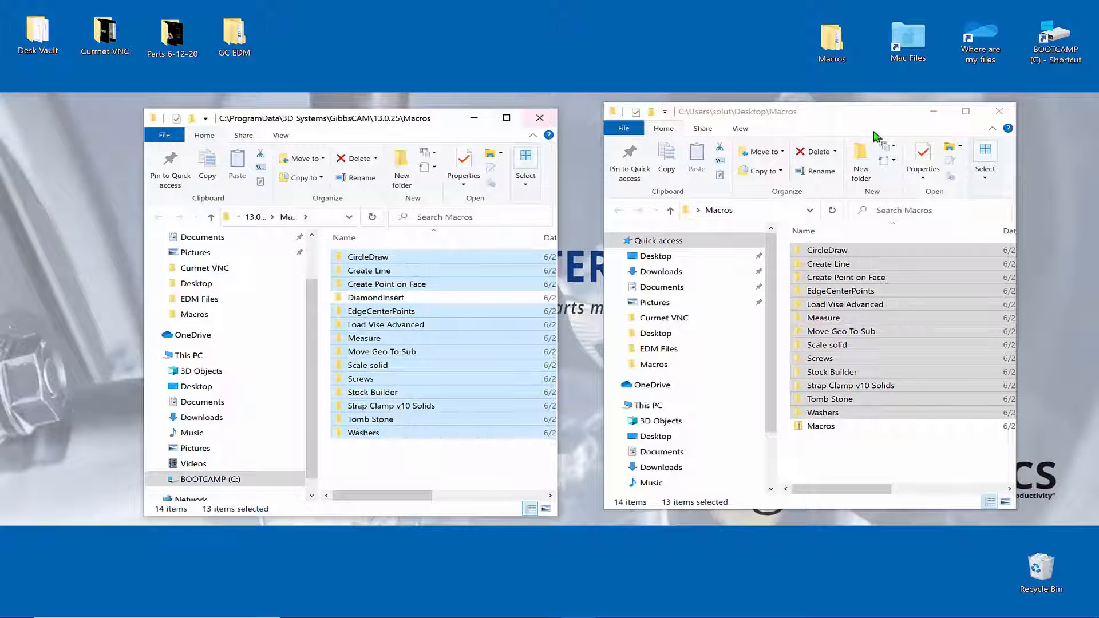
click(992, 116)
click(996, 113)
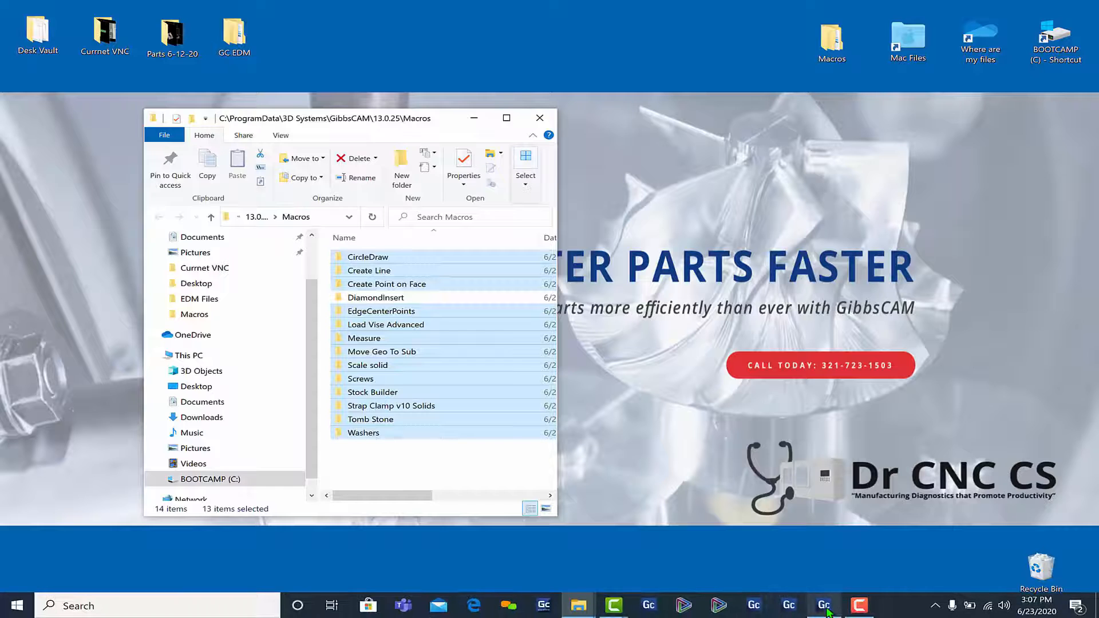
- Switch back to GibbsCAM and close the machine simulation rendering to show the part model
click(824, 605)
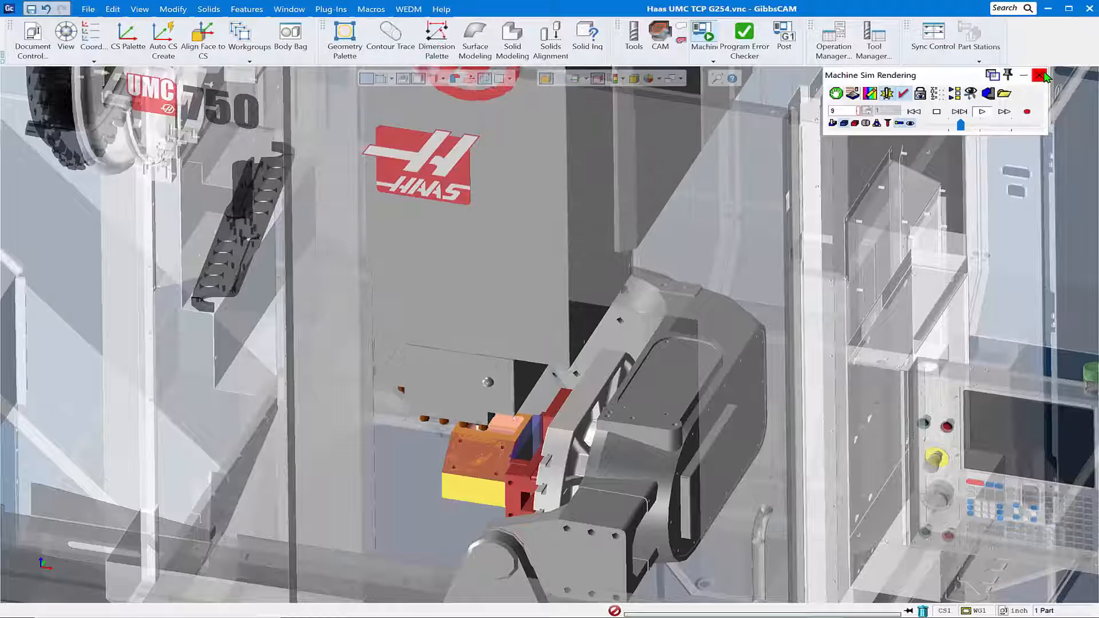
click(1039, 75)
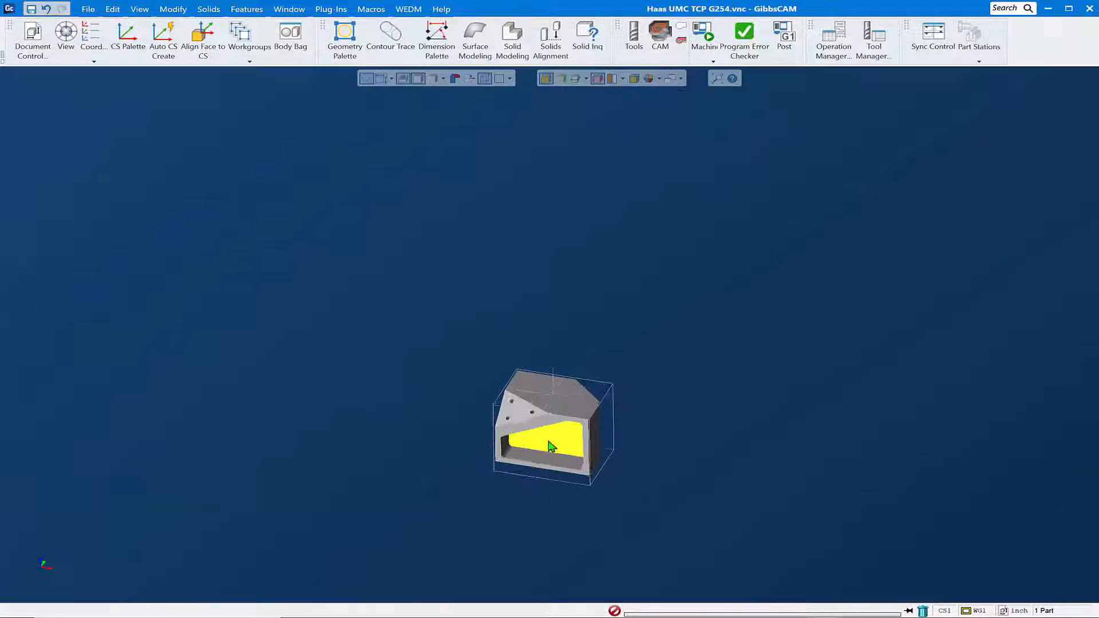
middle_drag(550, 467, 544, 320)
scroll(541, 320, up, 3)
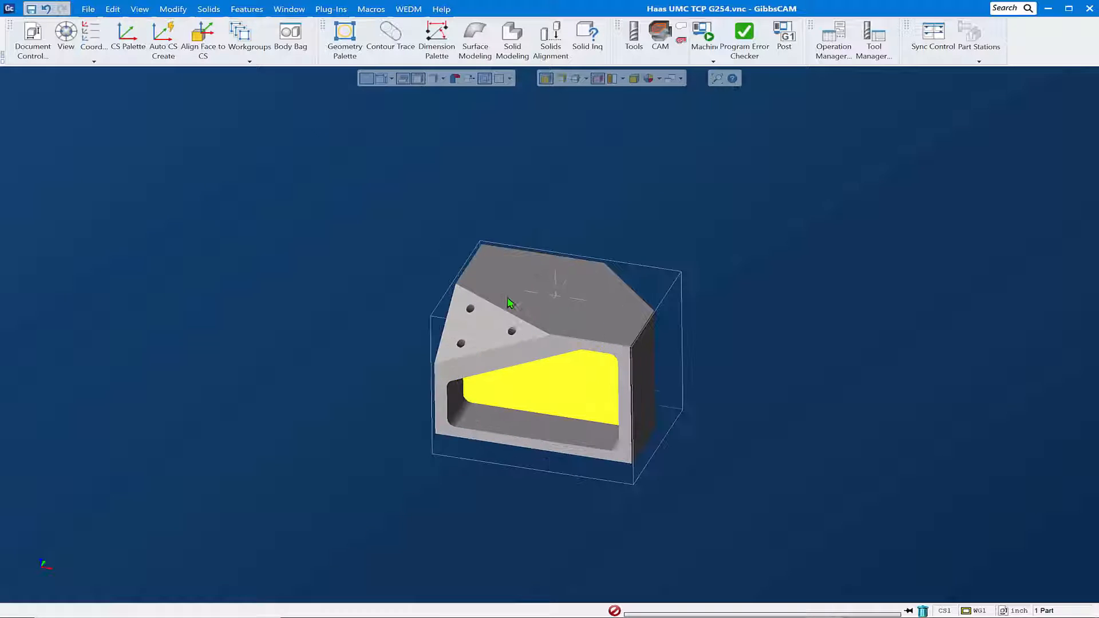
- Open the macro configuration and add CreatePointOnFace.mac from the Create Point on Face folder as macro 1
click(289, 9)
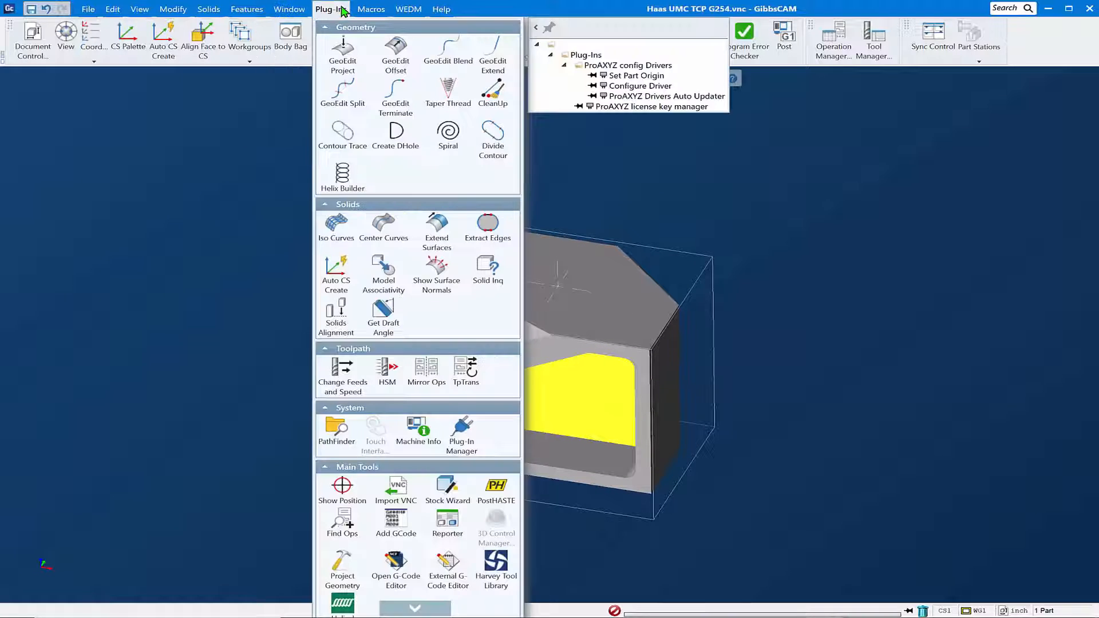
mouse_move(375, 12)
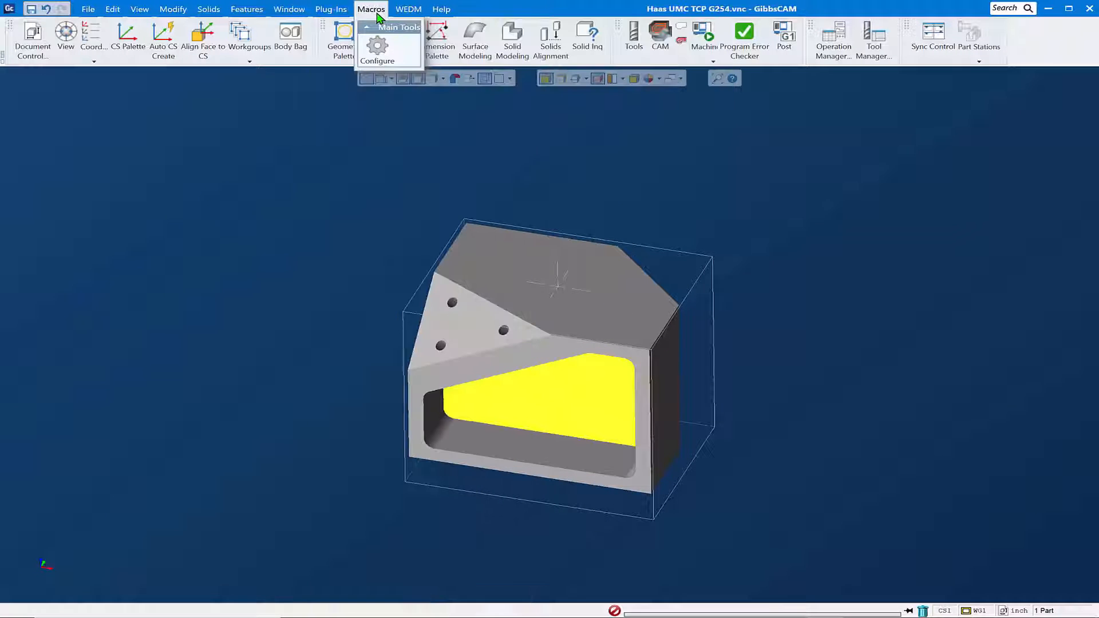
click(378, 57)
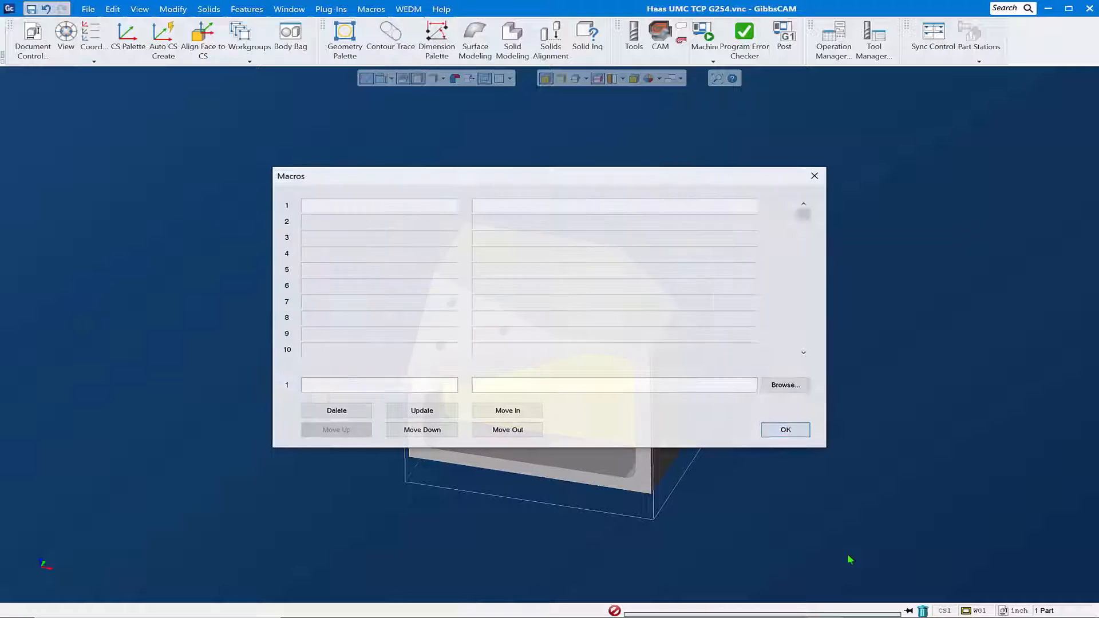
drag(604, 190, 633, 187)
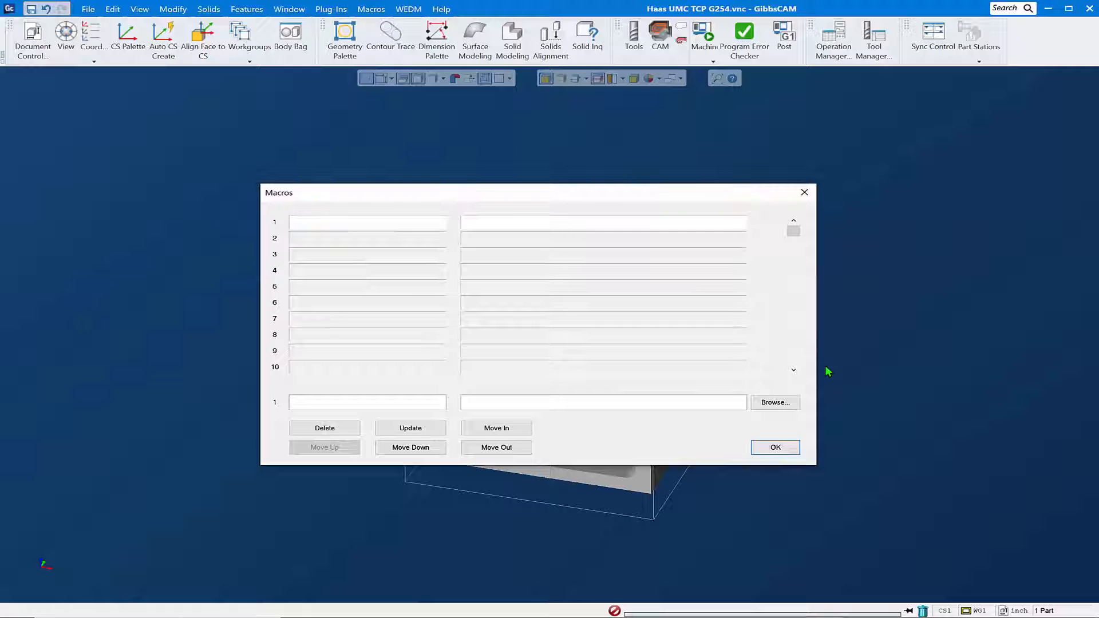
click(793, 403)
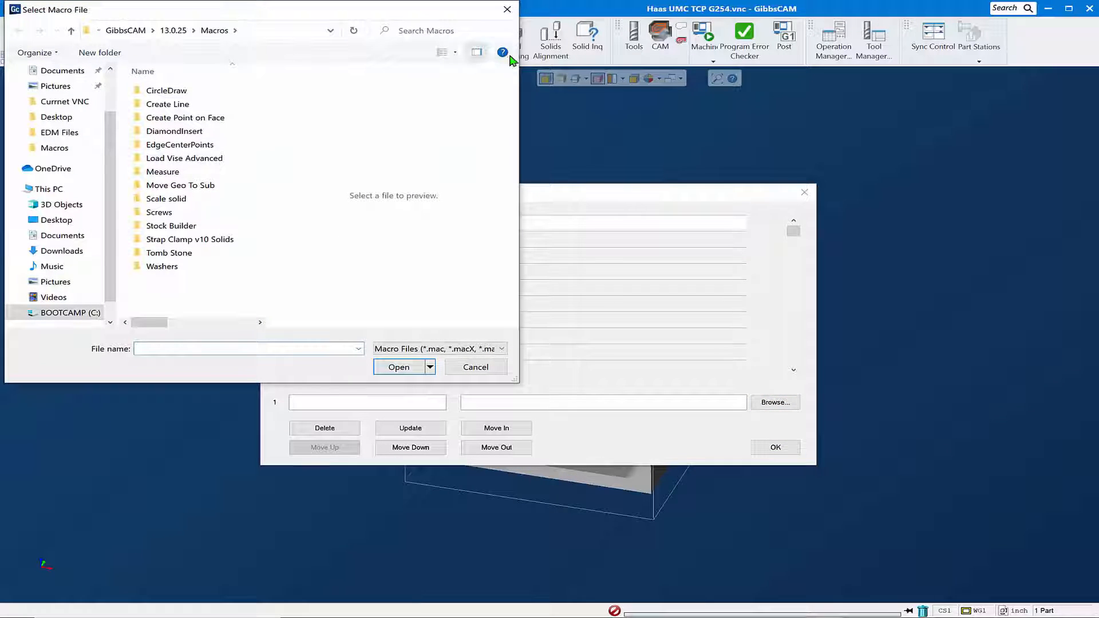
drag(383, 14, 938, 114)
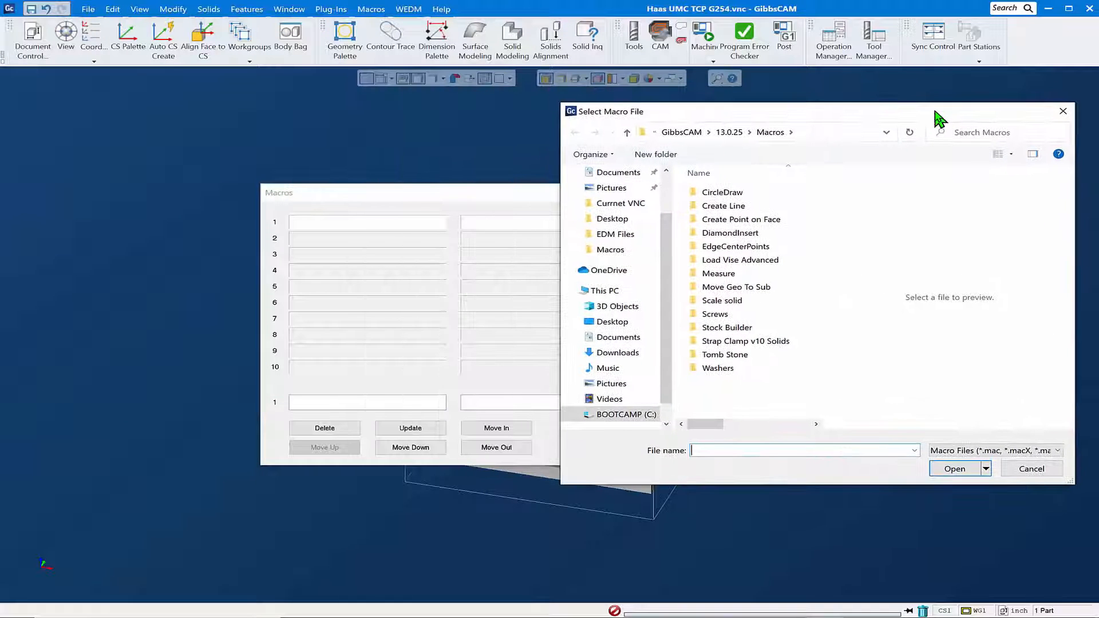
double_click(752, 223)
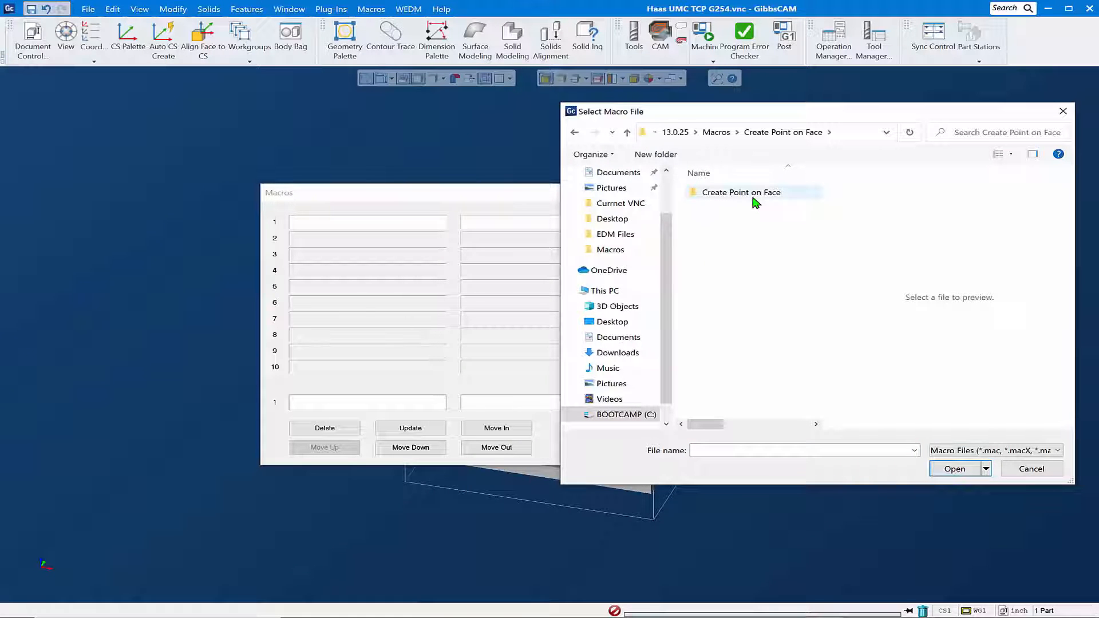
double_click(755, 195)
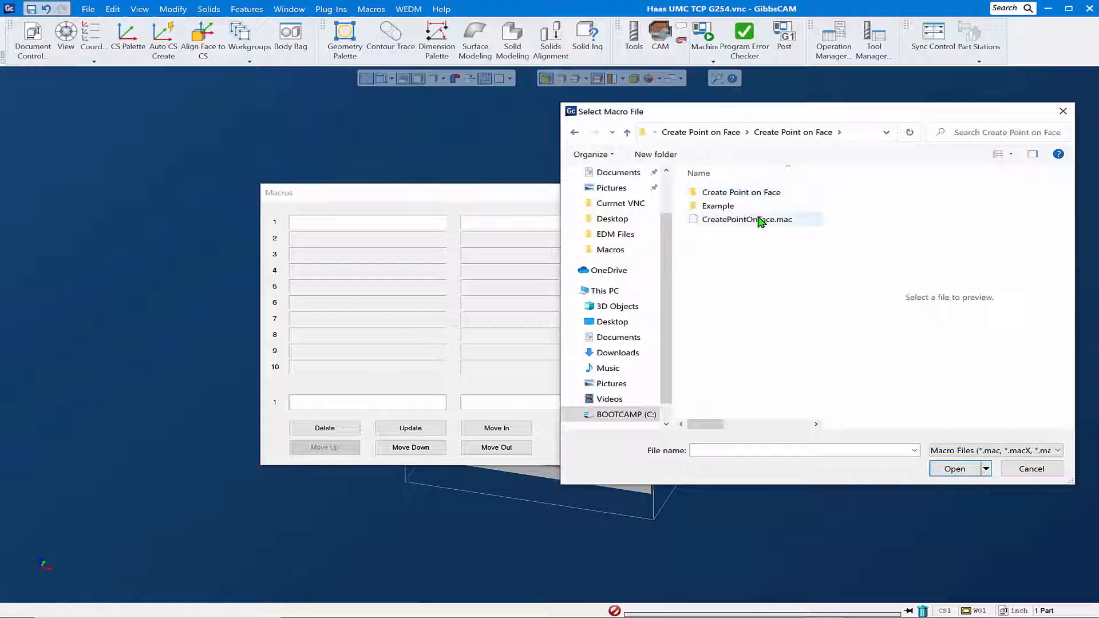
drag(726, 219, 392, 225)
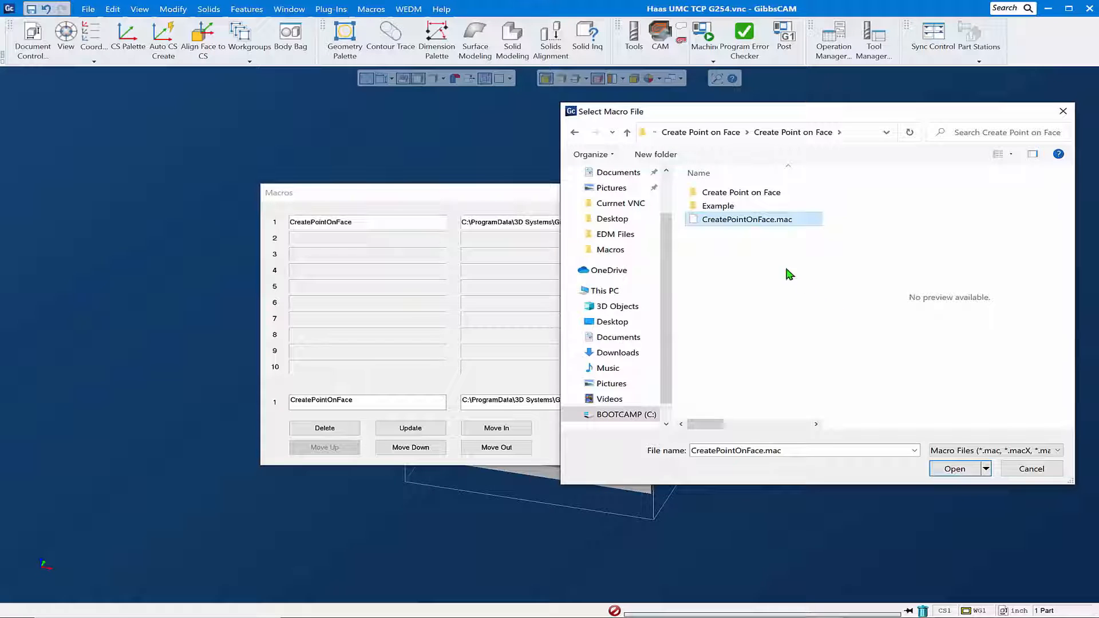
- Add Load Vise Advanced.mac from the Load Vise Advanced folder as macro 2
click(627, 132)
click(627, 133)
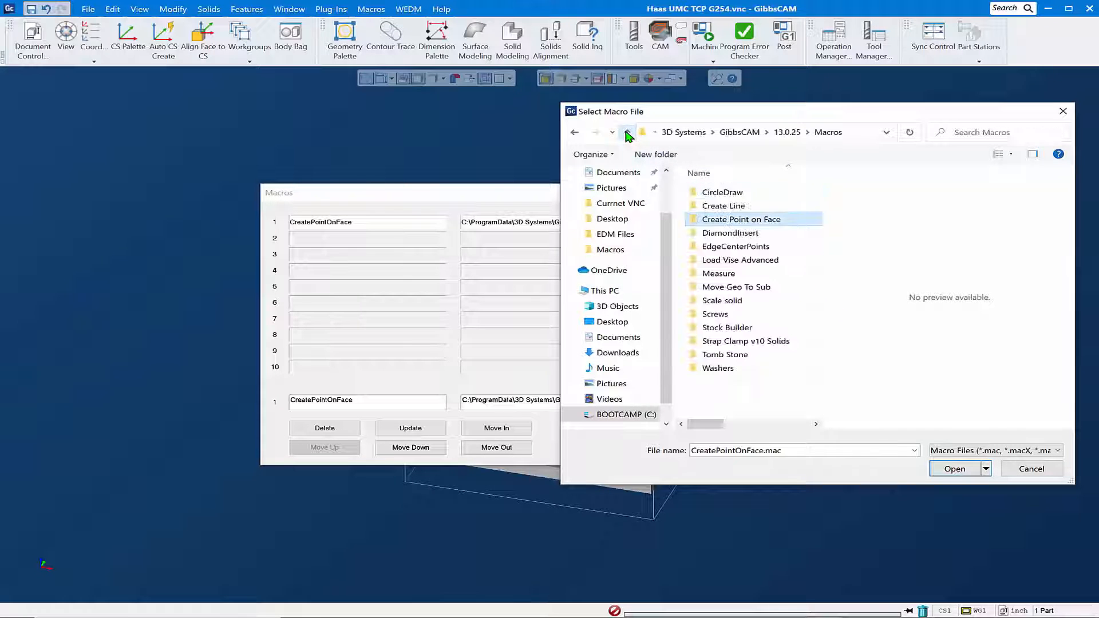
double_click(739, 261)
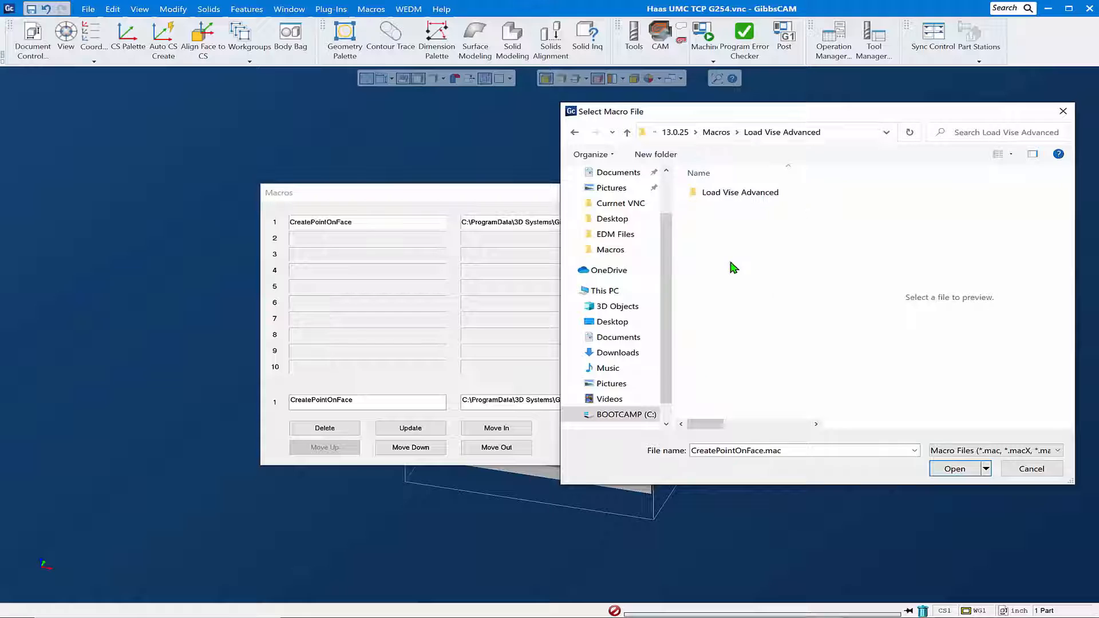
double_click(738, 192)
click(723, 207)
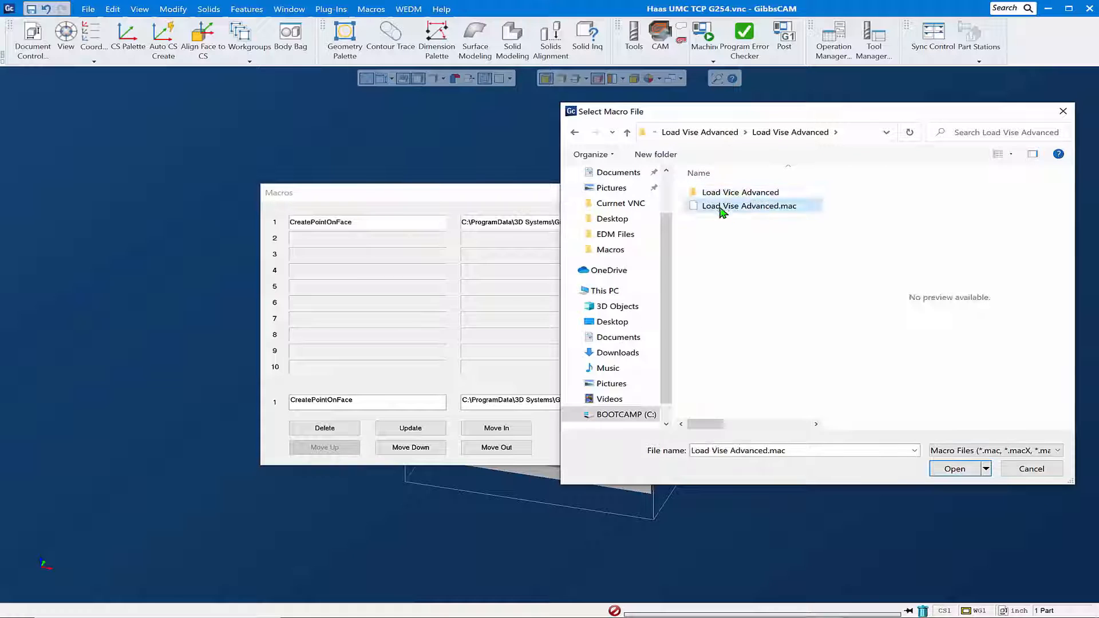
drag(722, 207, 417, 243)
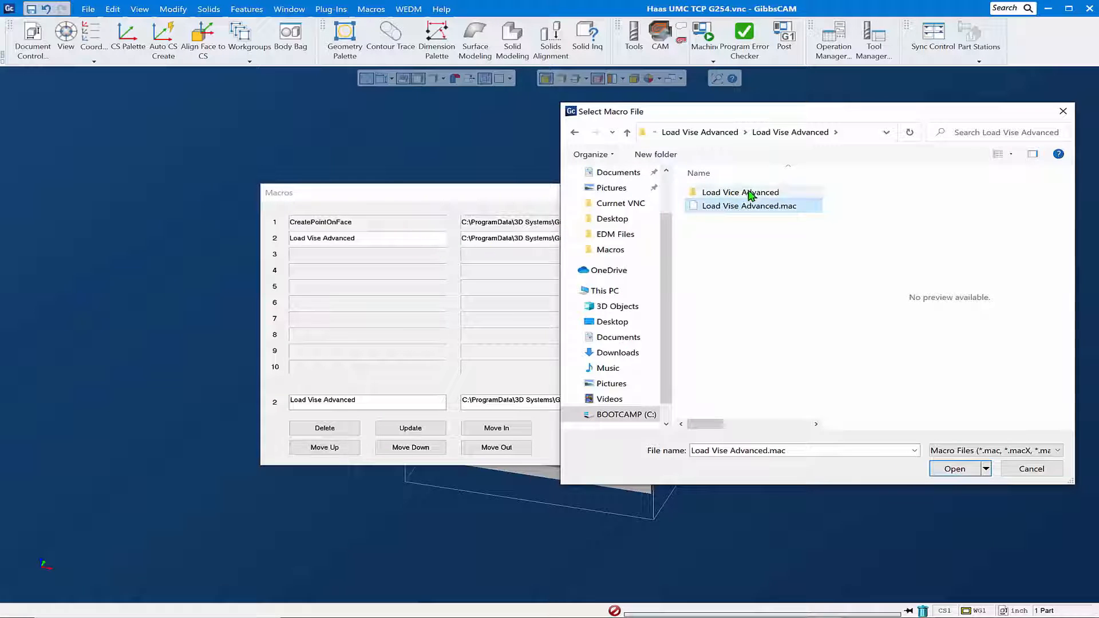
- Add ScaleSolid.mac from the Scale solid folder as macro 3 and close the macro file selection
click(627, 133)
click(627, 132)
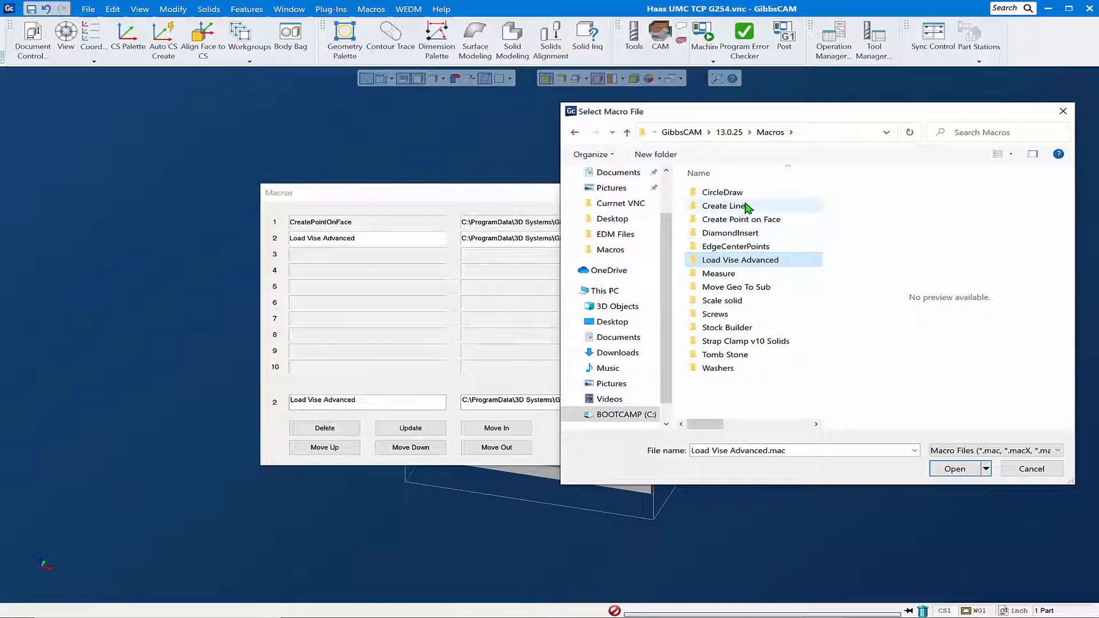
click(724, 303)
double_click(724, 303)
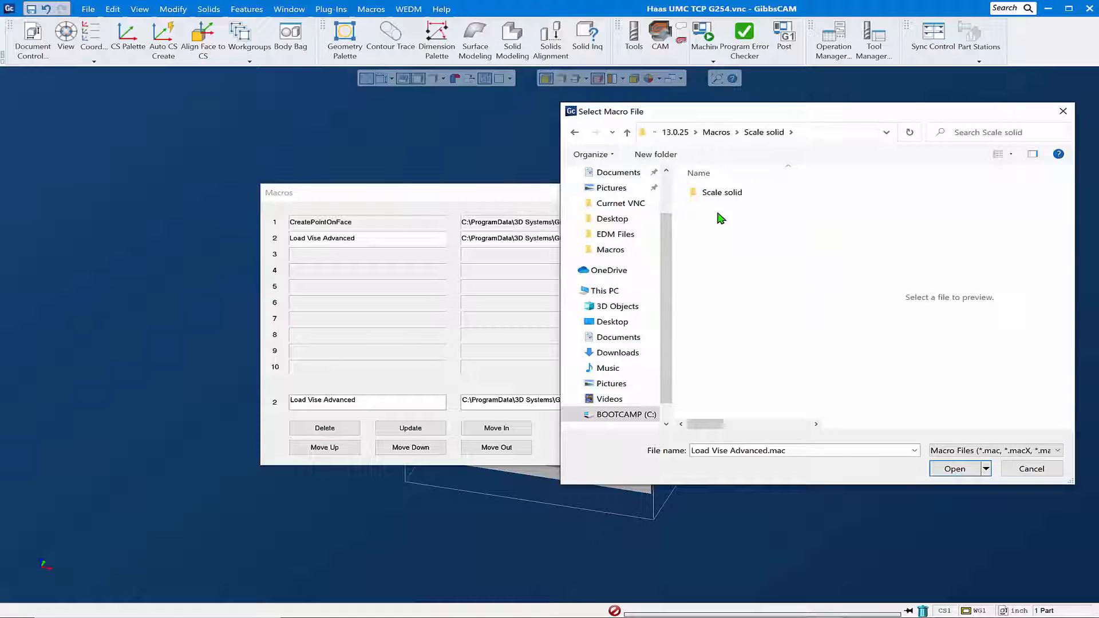
double_click(721, 196)
click(722, 205)
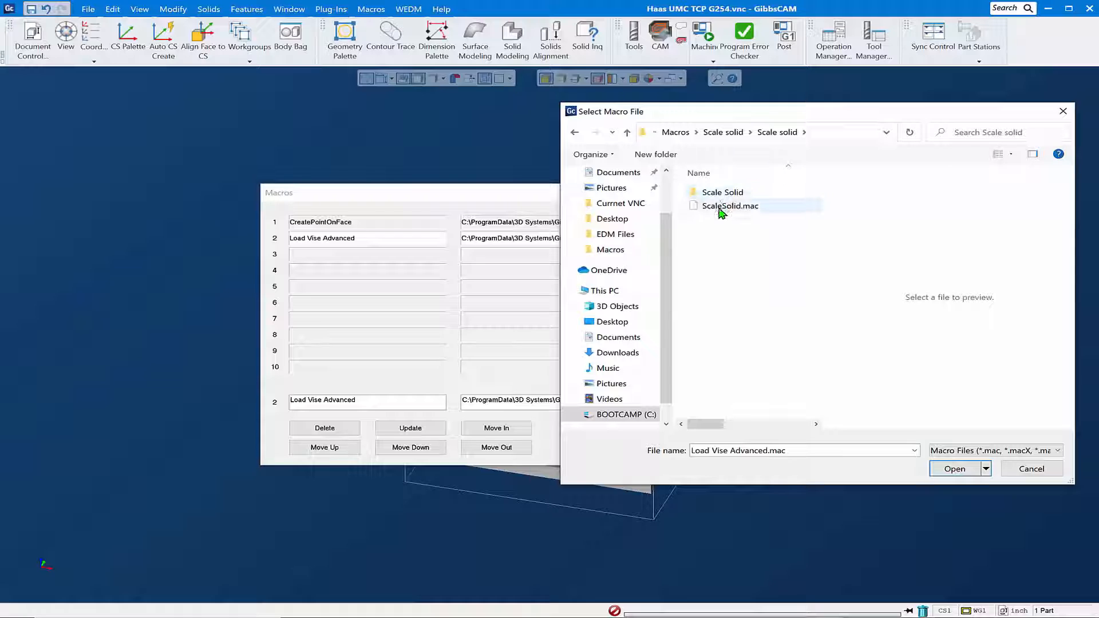
click(396, 264)
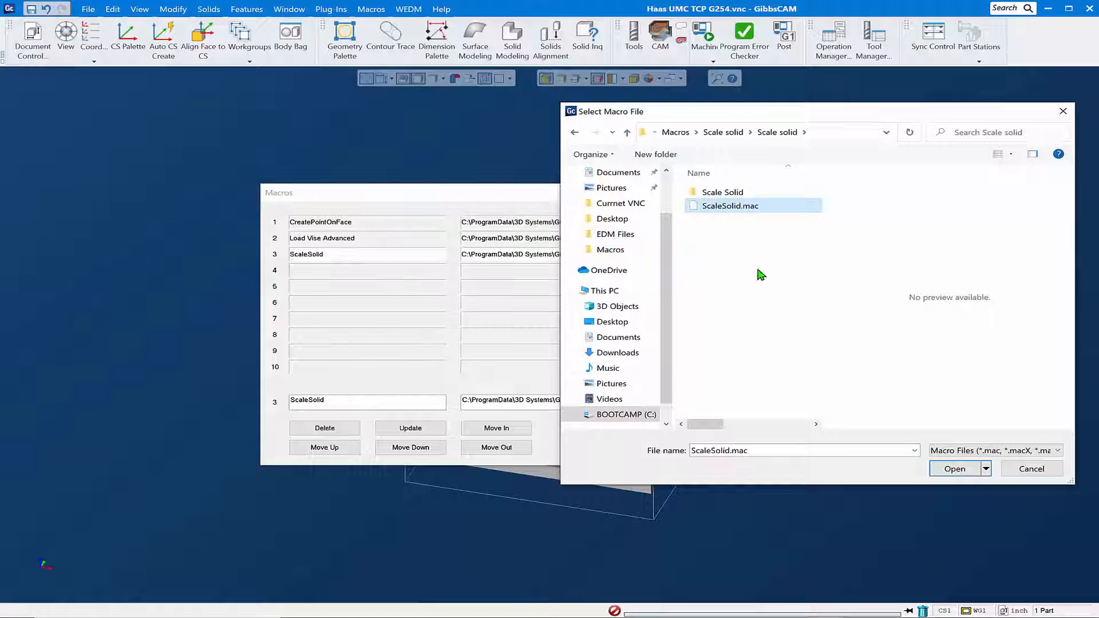
click(1062, 113)
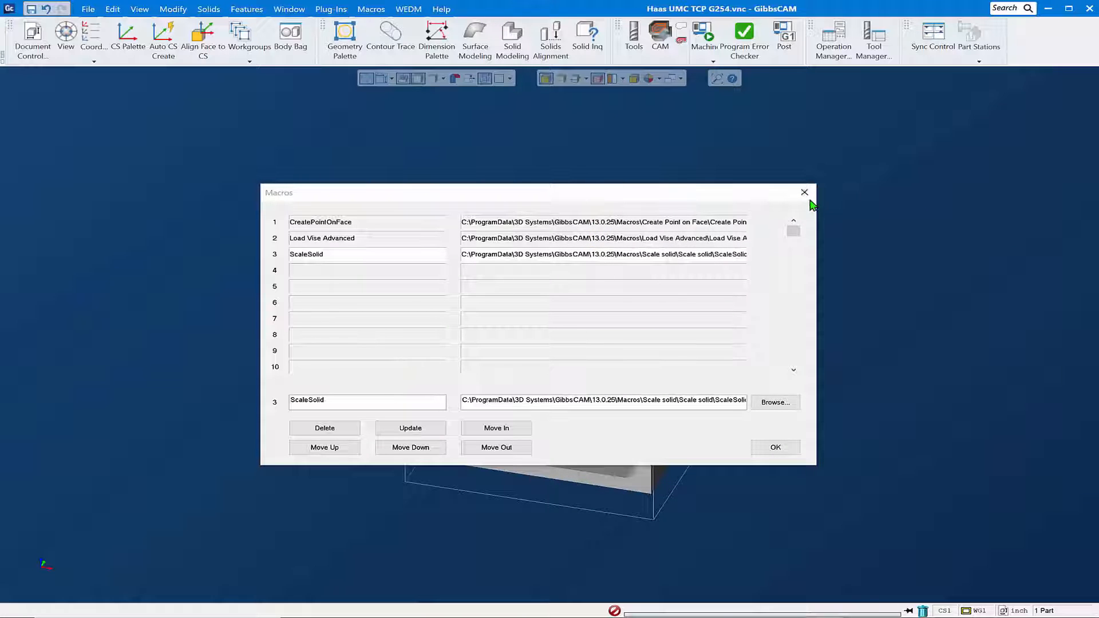
- Accept the macro configuration and check the CreatePointOnFace, Load Vise Advanced and ScaleSolid entries among the available macros
click(776, 449)
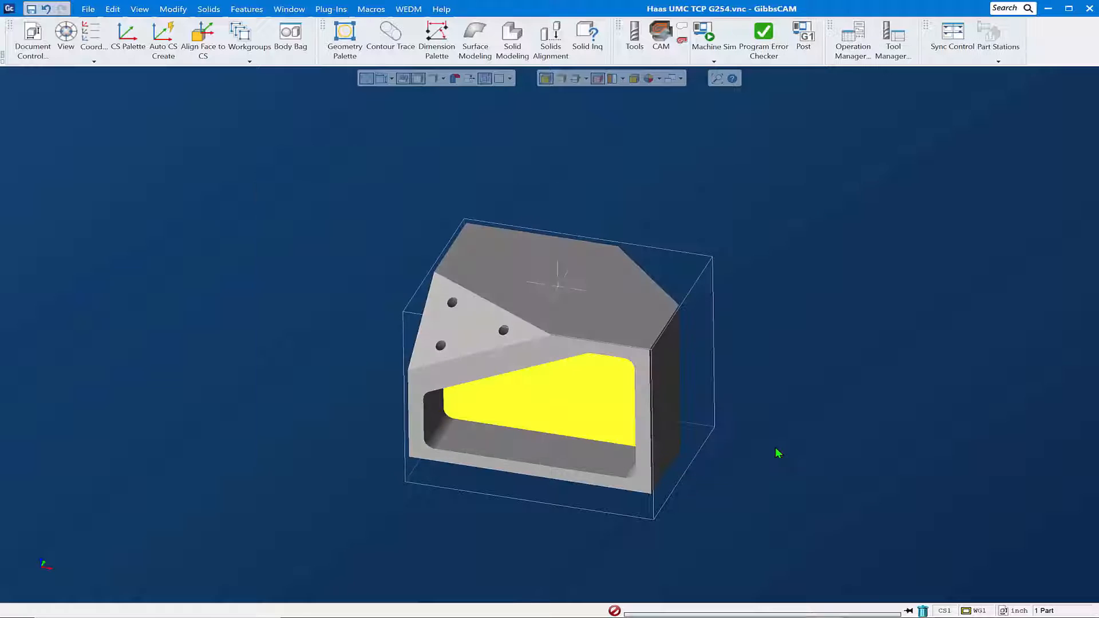
click(371, 10)
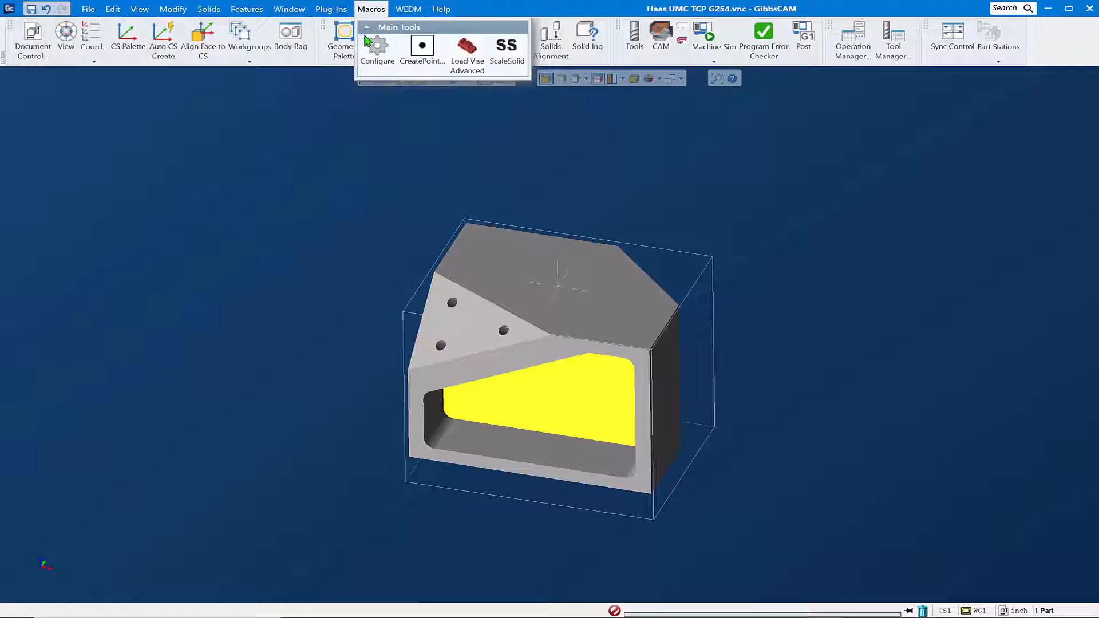
click(510, 65)
- Create a point on the part's large top face with the CreatePointOnFace macro
click(493, 256)
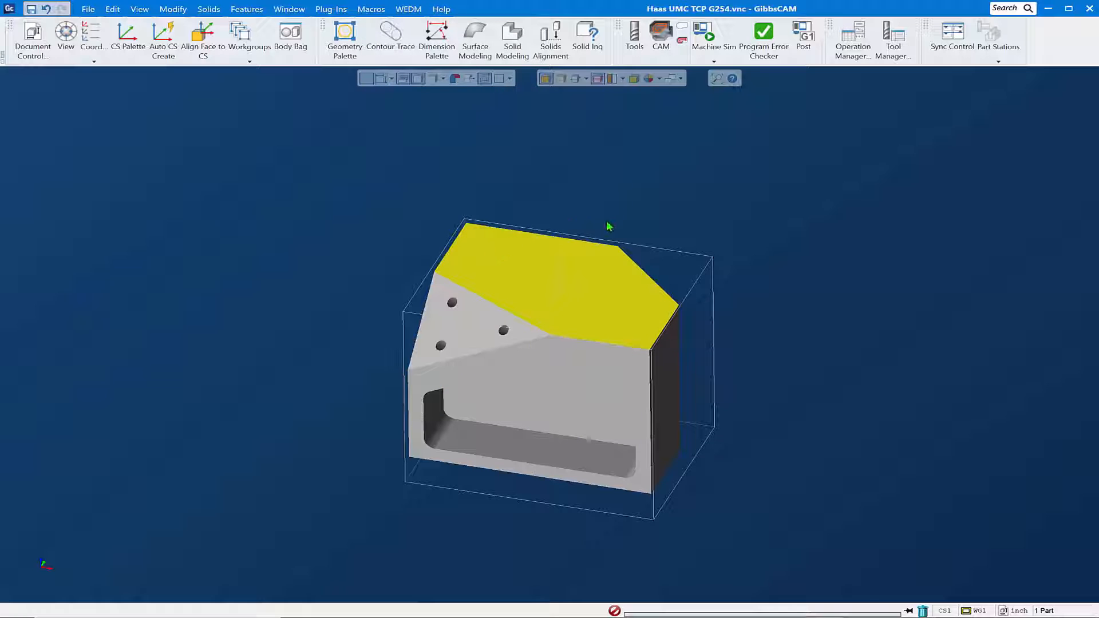
click(371, 13)
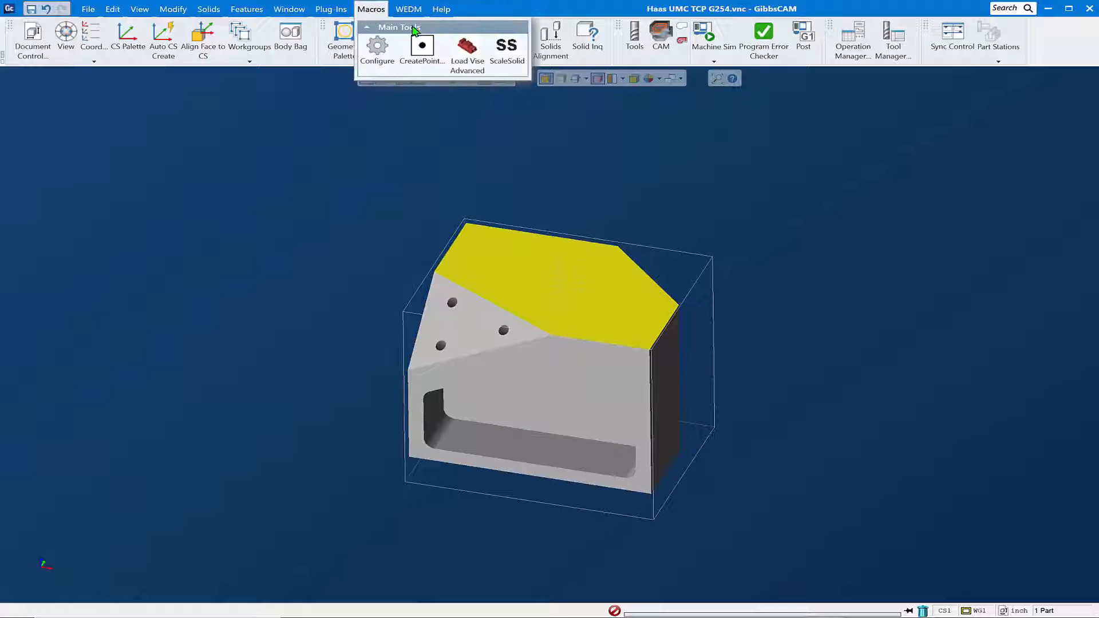
click(423, 51)
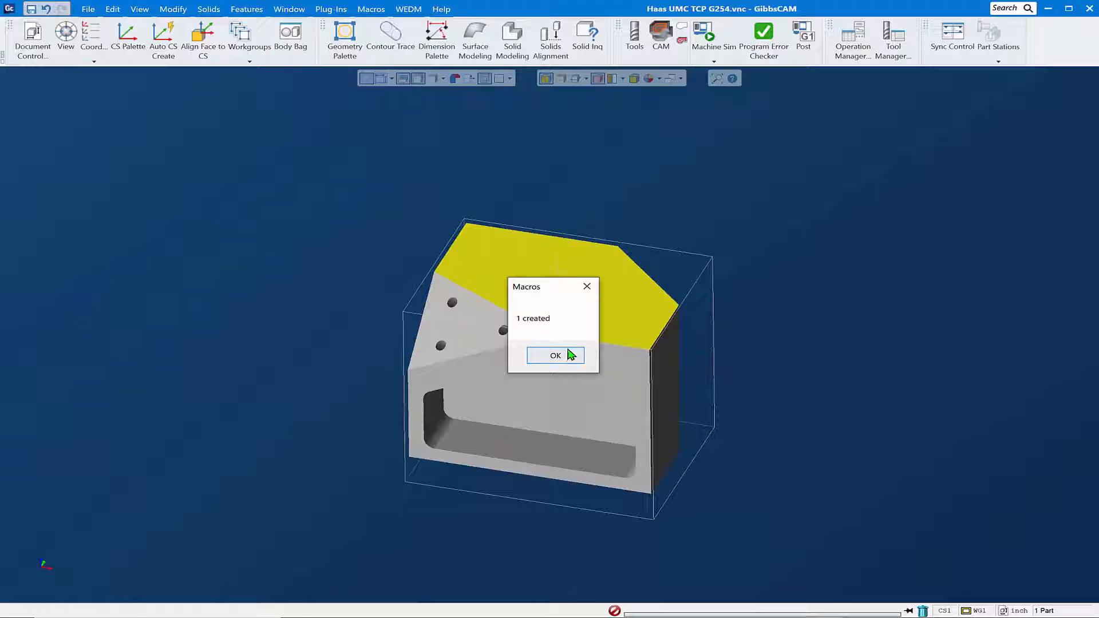
click(578, 361)
middle_drag(822, 237, 613, 256)
- Load a vise under the part with the Load Vise Advanced macro, using a grip distance of 0.5 and stock centered in X
click(371, 10)
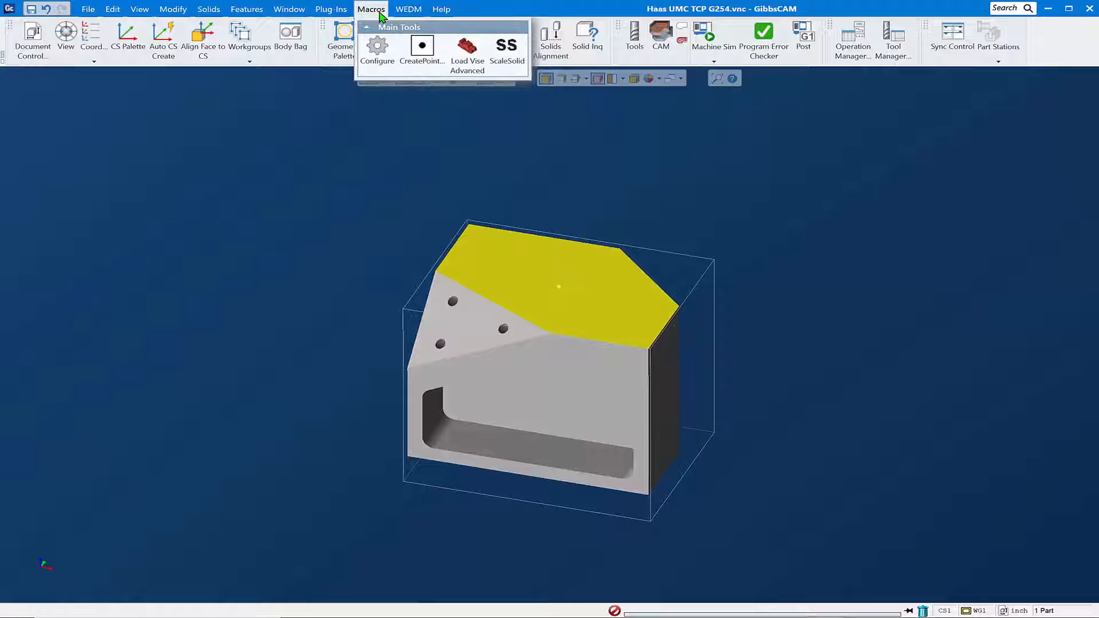
click(465, 61)
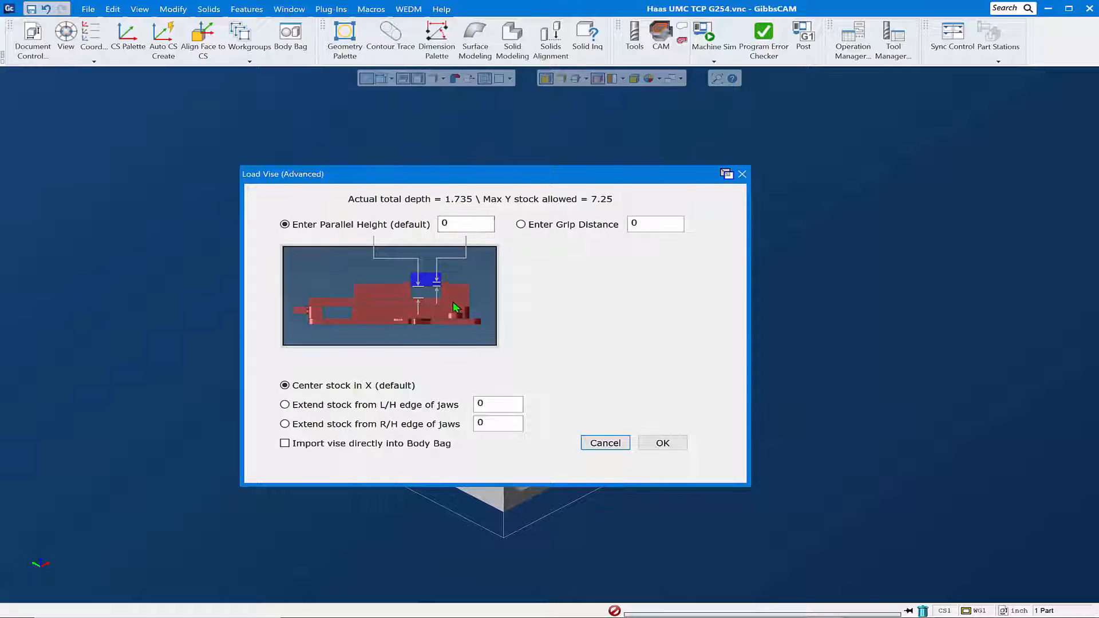
click(521, 225)
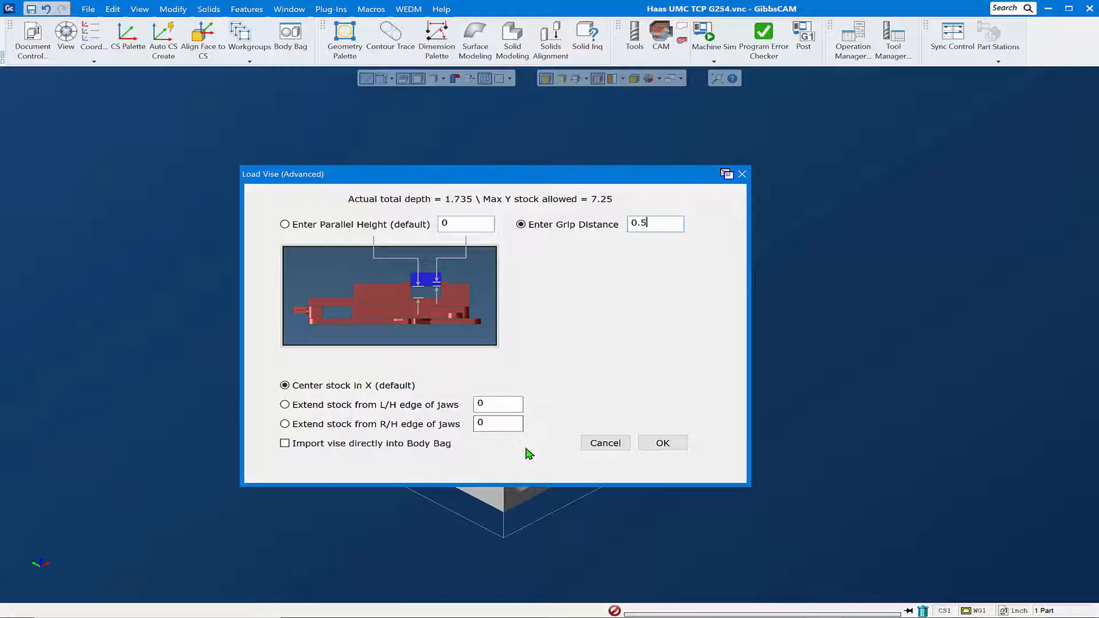
click(665, 444)
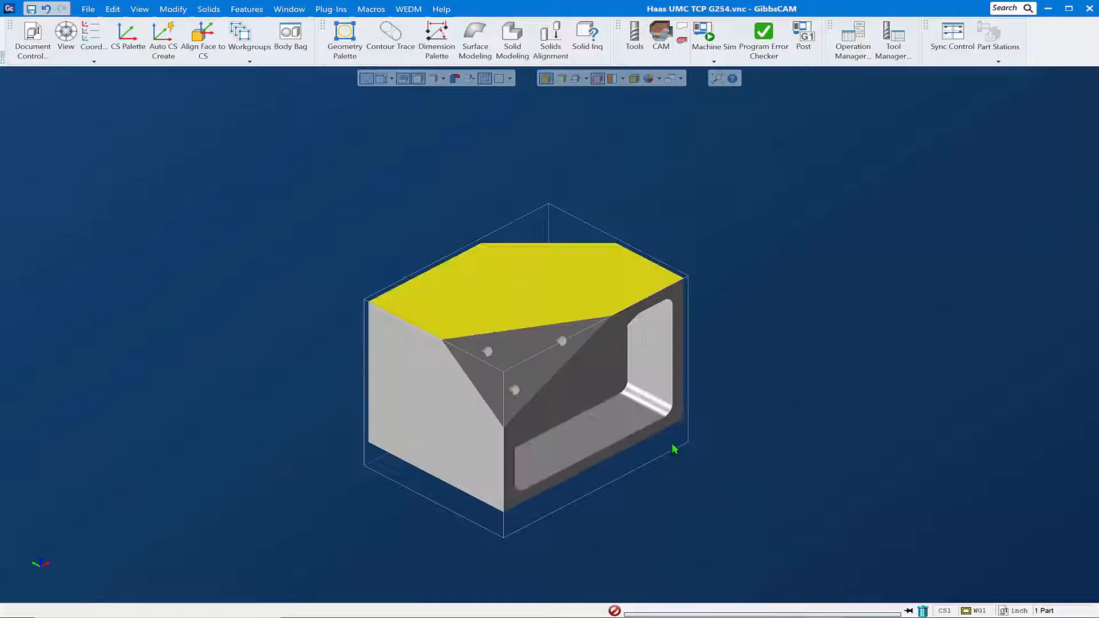
scroll(584, 476, down, 3)
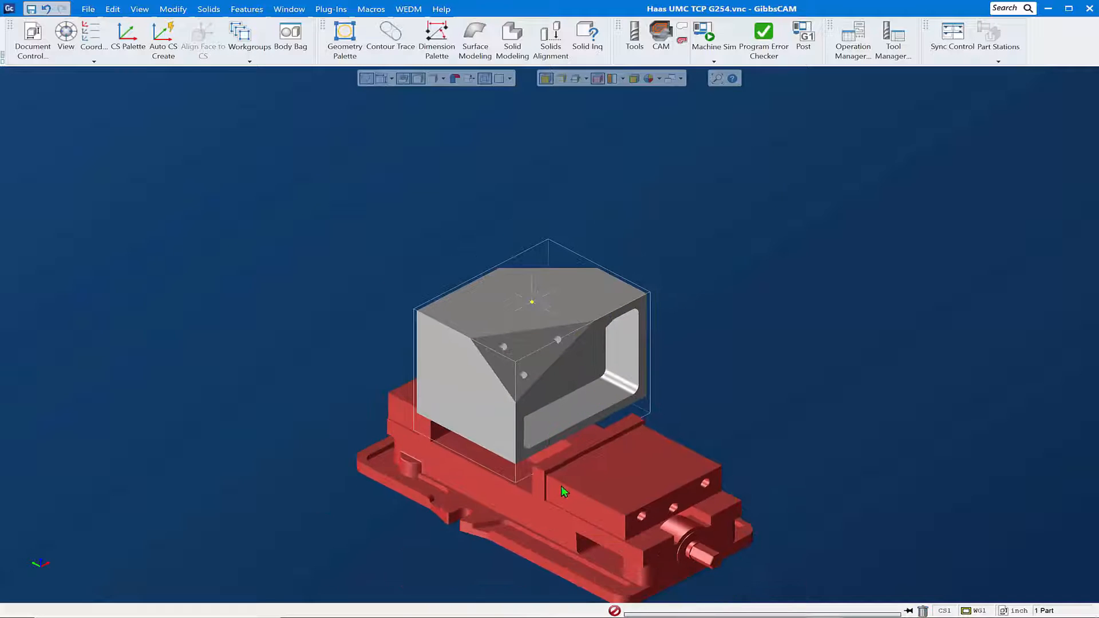
middle_drag(562, 487, 436, 532)
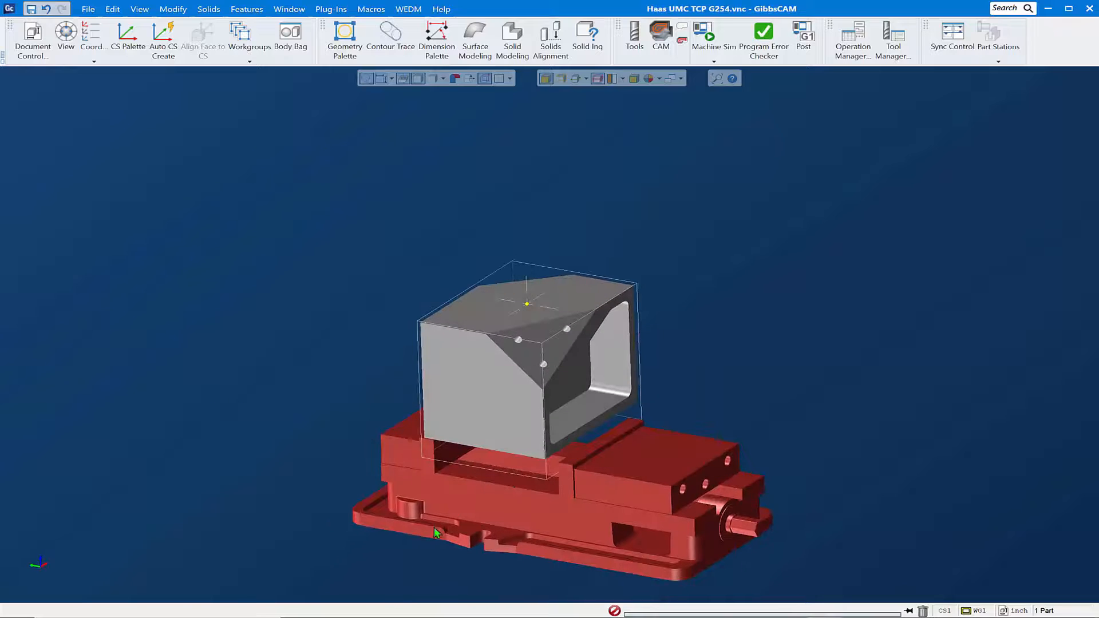
middle_drag(580, 481, 628, 377)
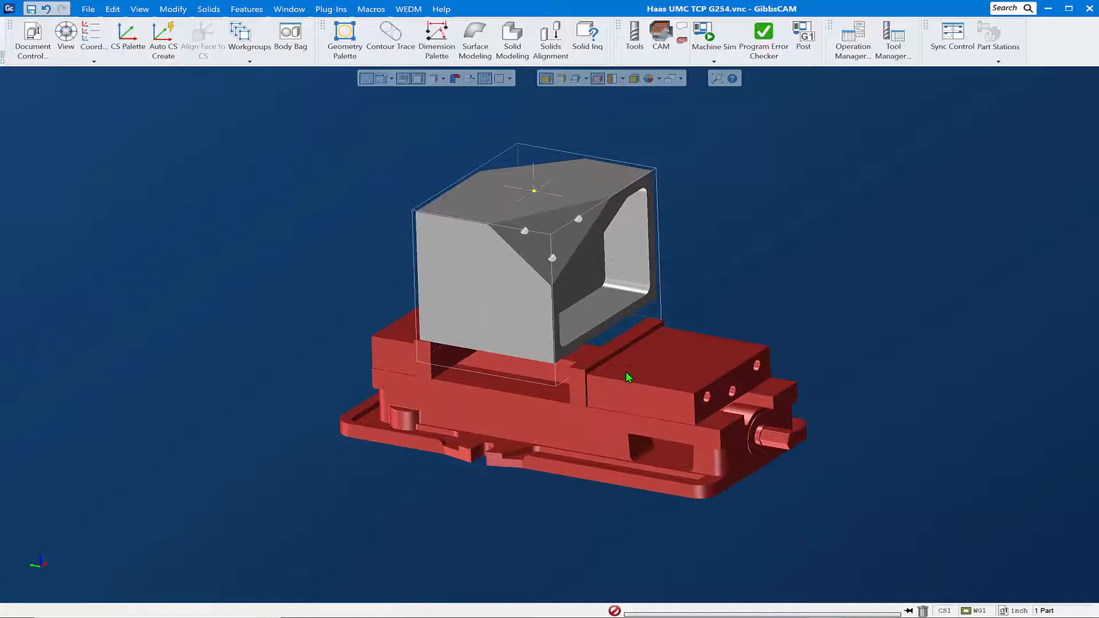